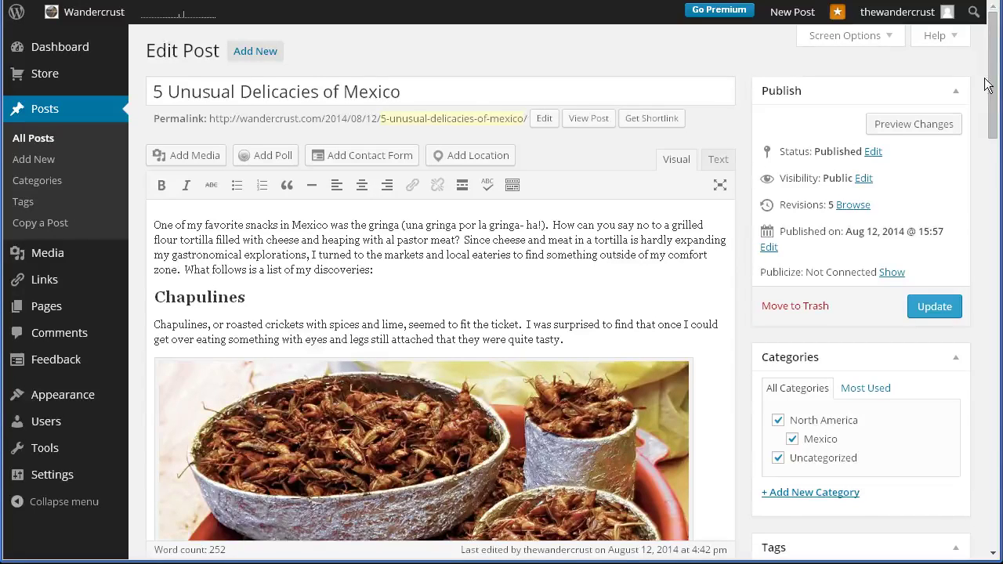
{"action": "left_click_drag", "start_coordinate": [993, 82], "coordinate": [979, 474]}
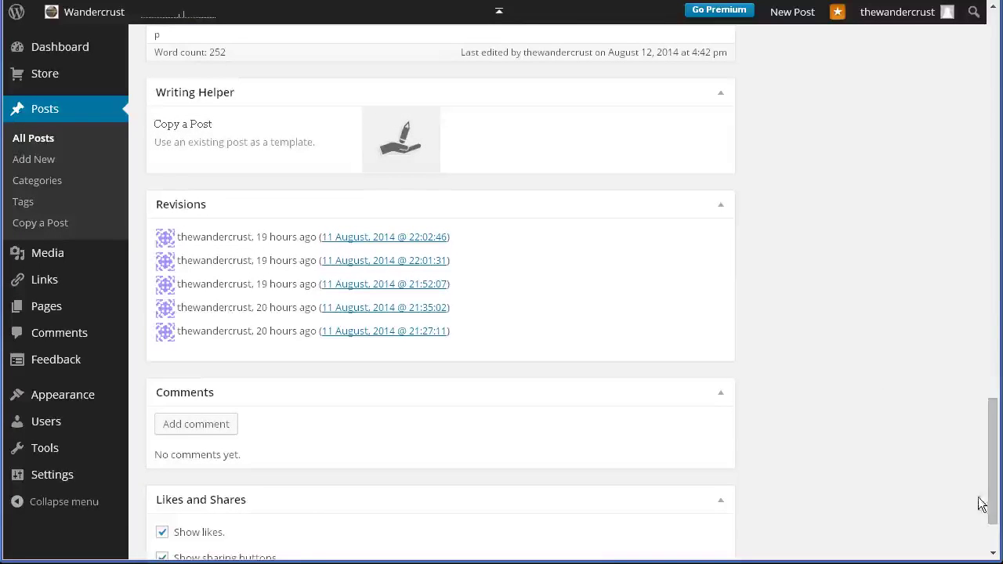
{"action": "left_click_drag", "start_coordinate": [993, 499], "coordinate": [987, 47]}
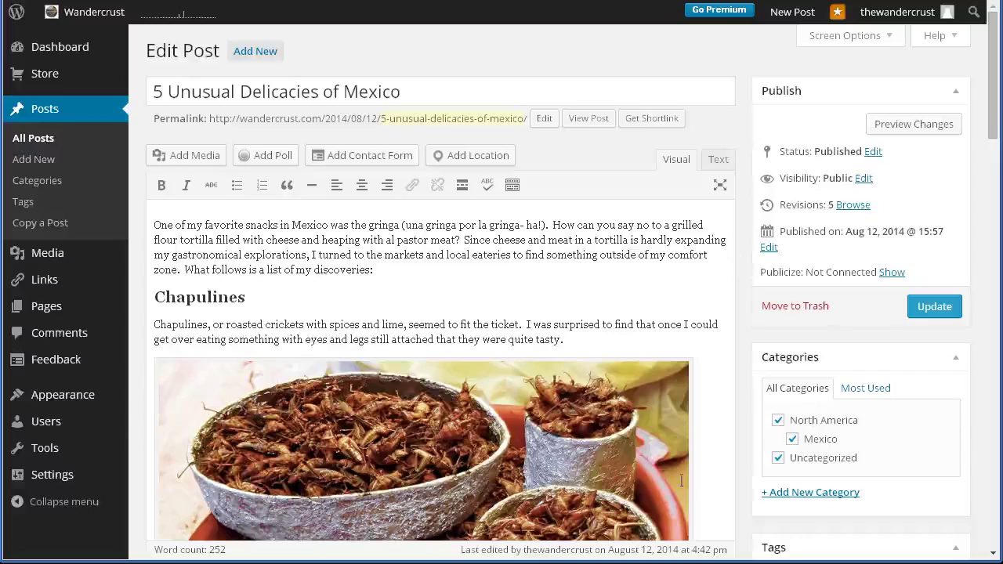
{"action": "left_click_drag", "start_coordinate": [988, 86], "coordinate": [970, 47]}
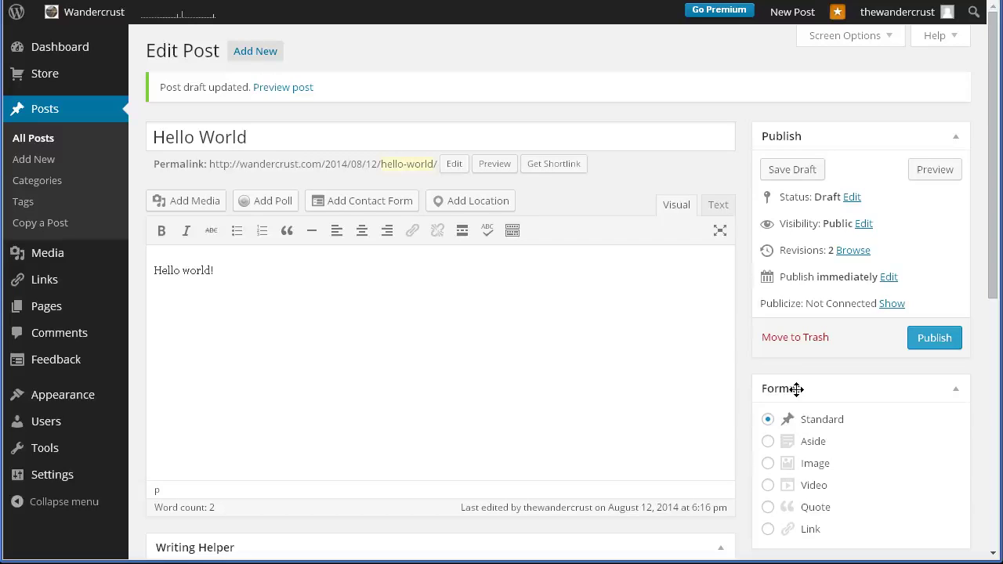
- Move the Format module above the Publish module on the Hello World post's edit page
{"action": "left_click_drag", "start_coordinate": [806, 390], "coordinate": [811, 144]}
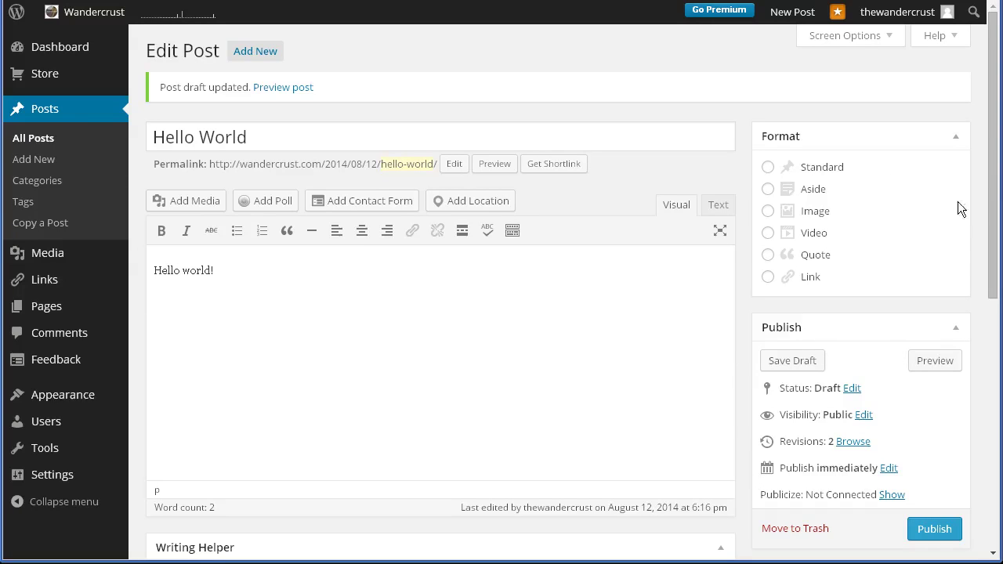
- Collapse the Writing Helper module below the post editor and expand it again
{"action": "left_click_drag", "start_coordinate": [992, 190], "coordinate": [971, 352]}
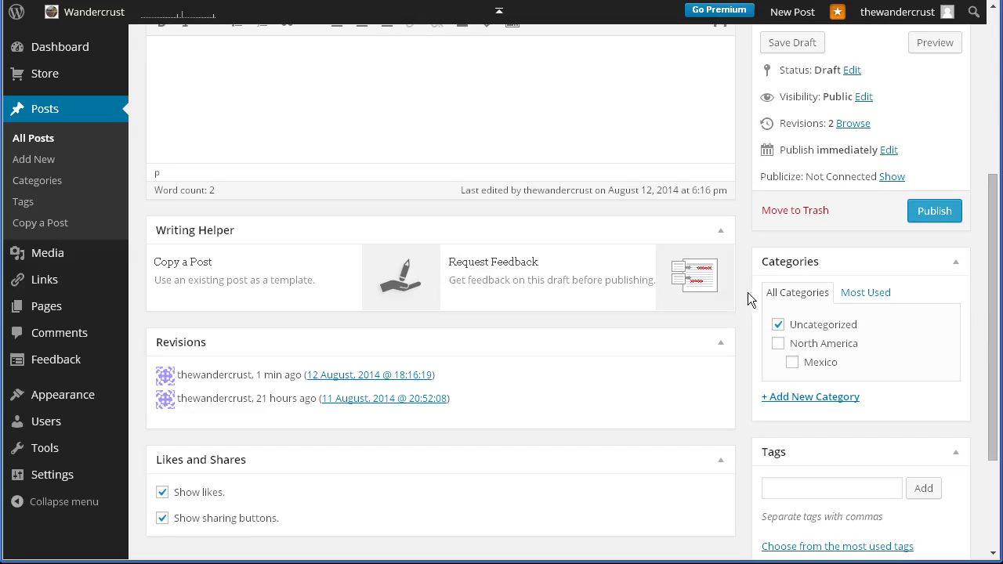
{"action": "left_click", "coordinate": [721, 230]}
{"action": "left_click", "coordinate": [721, 231]}
{"action": "scroll", "coordinate": [992, 298], "scroll_direction": "up", "scroll_amount": 4}
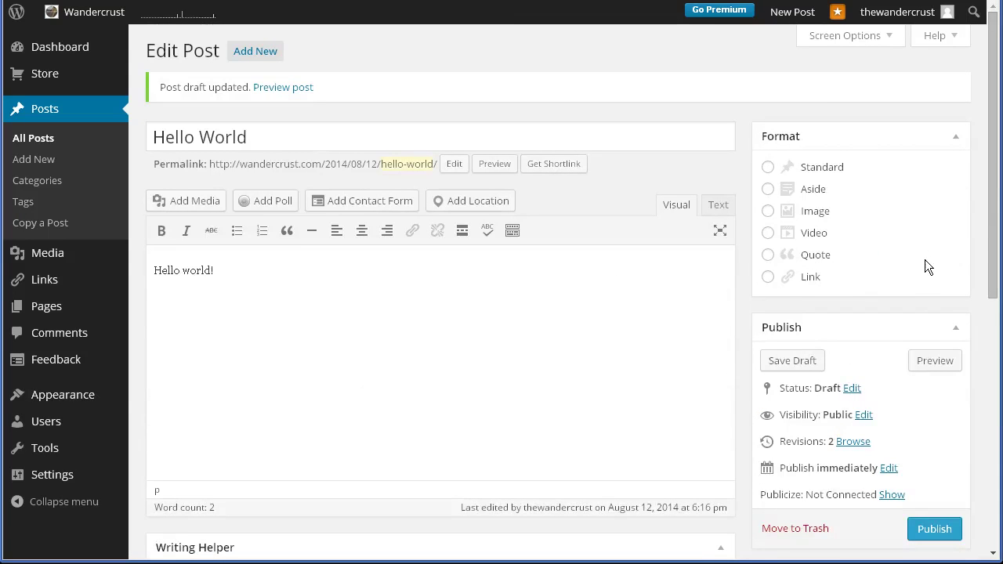
- Try out collapsing and expanding the Format module, leaving it collapsed to its heading
{"action": "left_click", "coordinate": [957, 138]}
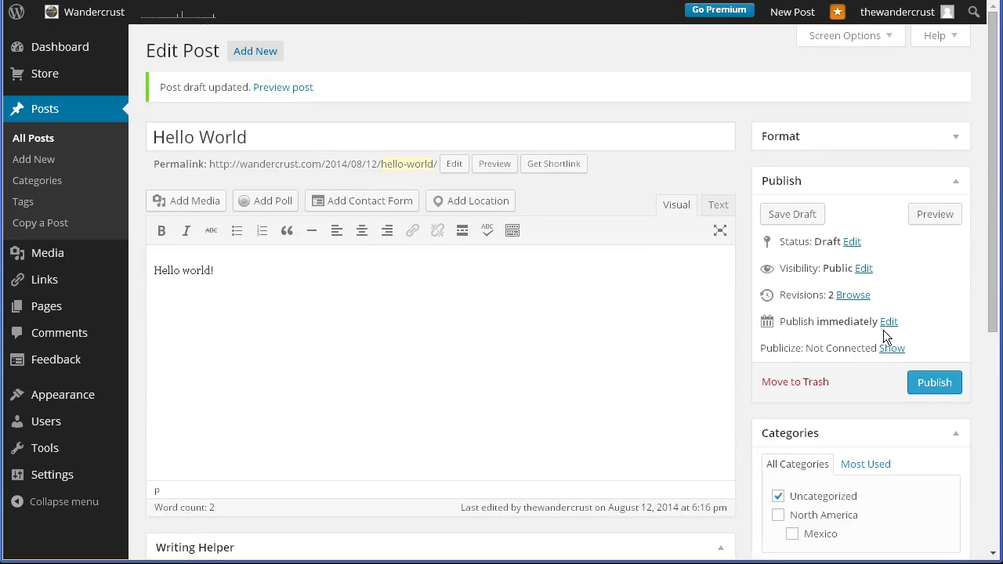
{"action": "left_click", "coordinate": [957, 139]}
{"action": "left_click", "coordinate": [957, 140]}
{"action": "left_click", "coordinate": [957, 139]}
{"action": "left_click", "coordinate": [957, 139]}
{"action": "left_click_drag", "start_coordinate": [992, 257], "coordinate": [975, 438]}
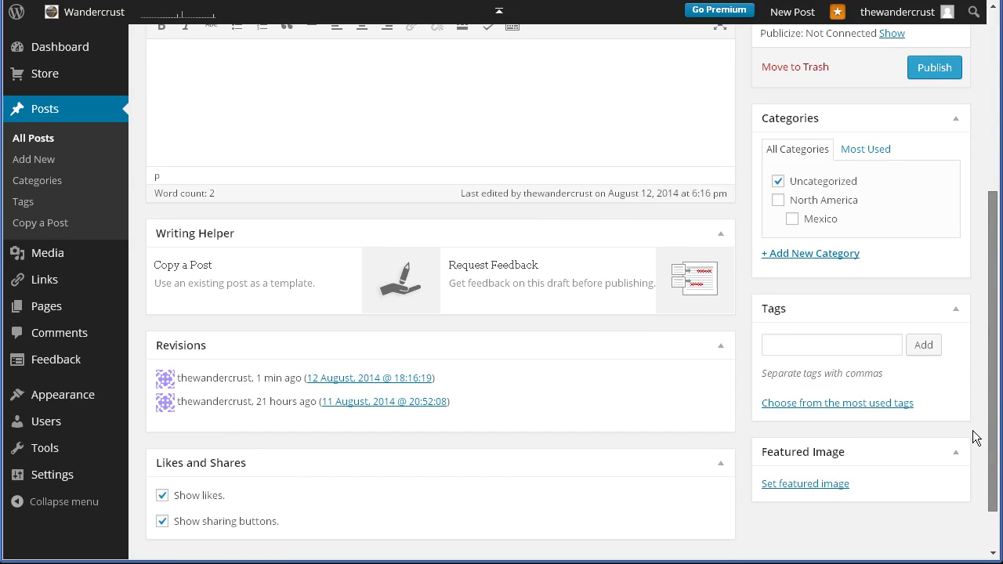
{"action": "left_click_drag", "start_coordinate": [975, 439], "coordinate": [975, 439]}
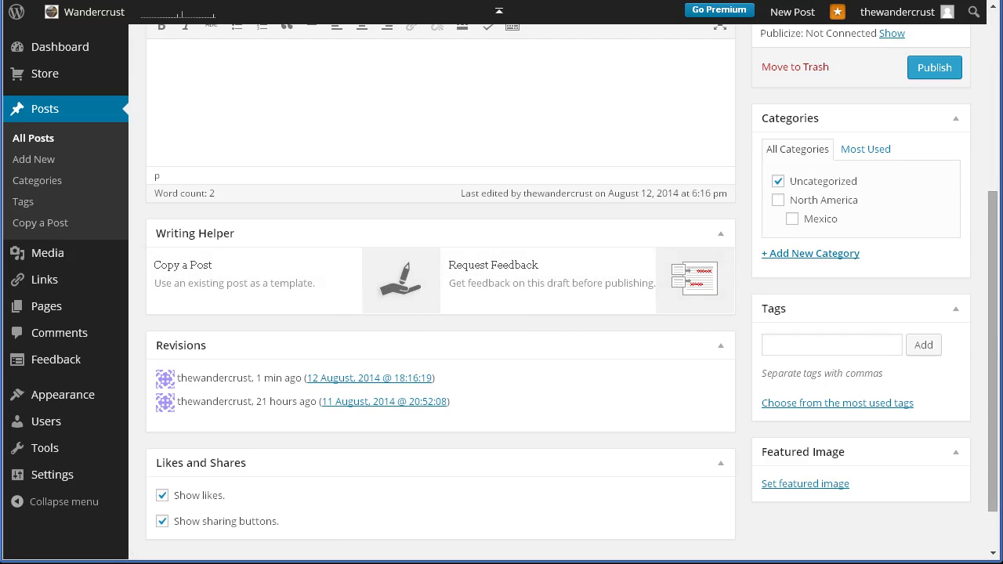
{"action": "left_click_drag", "start_coordinate": [996, 348], "coordinate": [976, 152]}
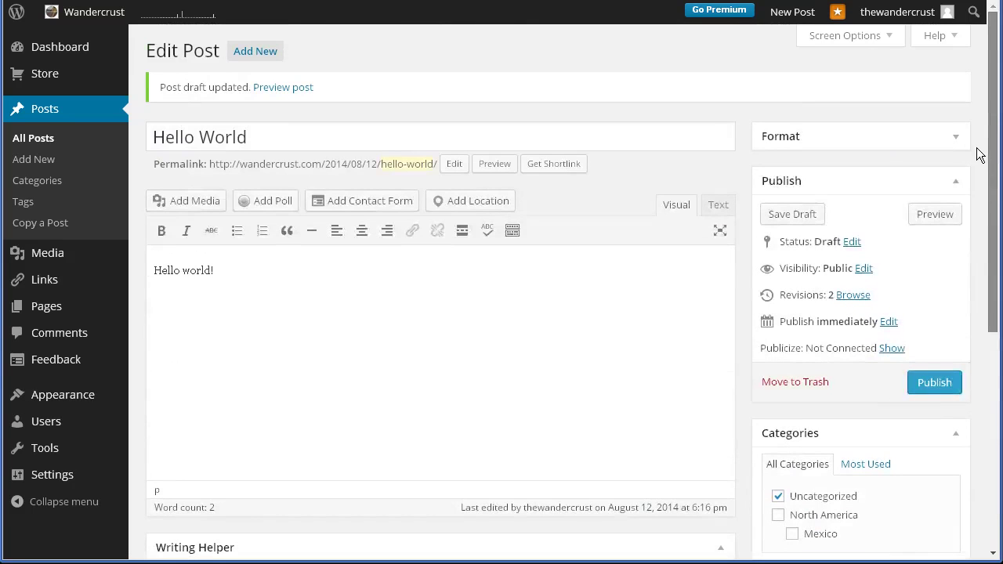
- Open the Screen Options for the post editor
{"action": "left_click", "coordinate": [875, 40]}
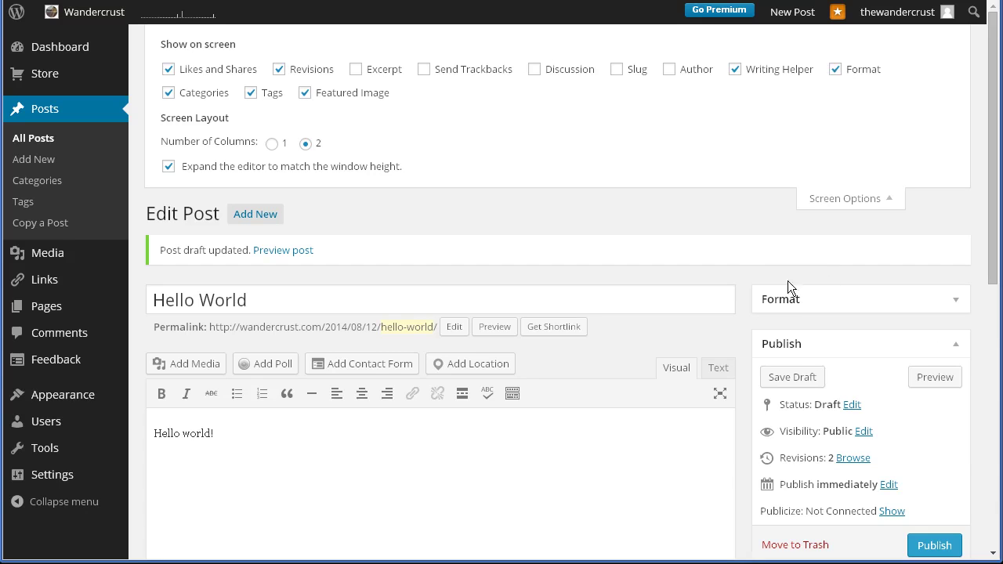
- Hide the Format module from the edit page and show it again
{"action": "left_click", "coordinate": [836, 70]}
{"action": "left_click", "coordinate": [836, 70]}
{"action": "left_click", "coordinate": [836, 70]}
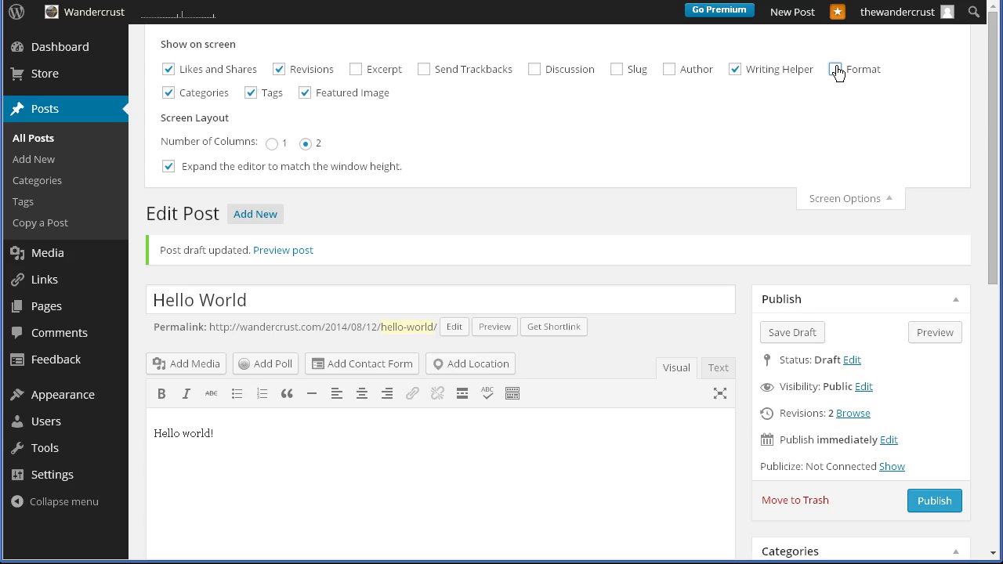
{"action": "left_click", "coordinate": [835, 69]}
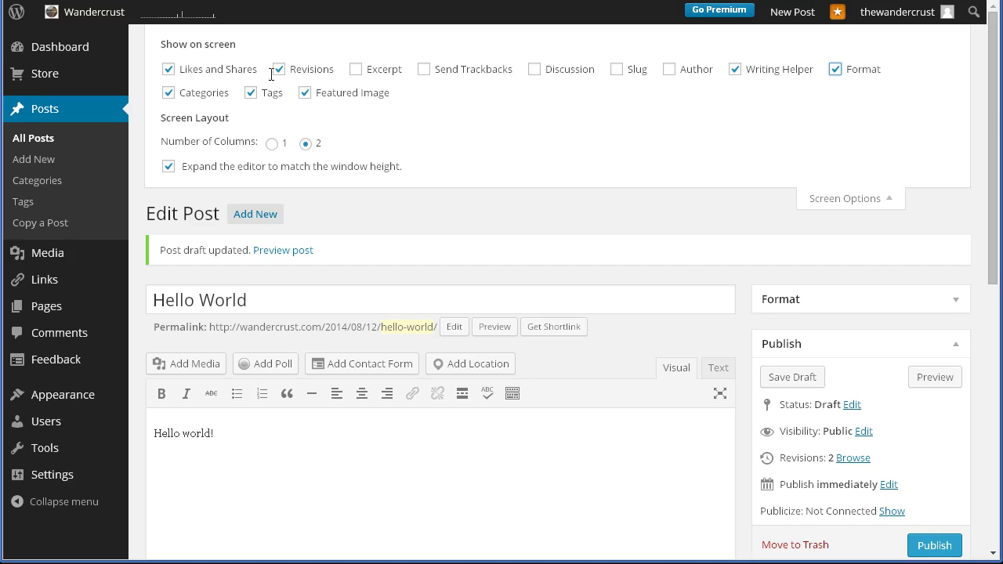
- Hide the Writing Helper, Revisions, and Likes and Shares modules from the edit page
{"action": "left_click", "coordinate": [735, 71]}
{"action": "left_click_drag", "start_coordinate": [992, 145], "coordinate": [1001, 407]}
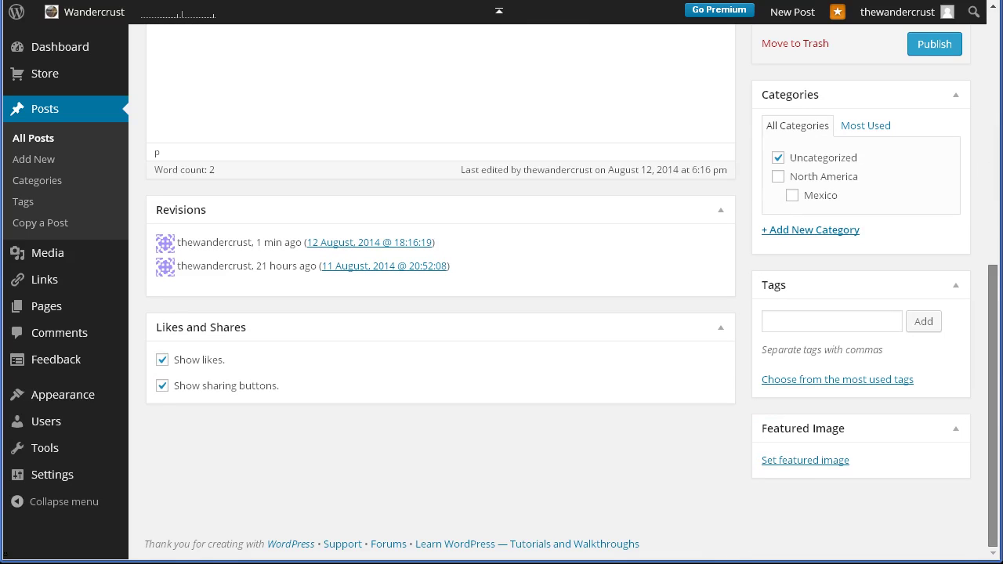
{"action": "left_click", "coordinate": [996, 164]}
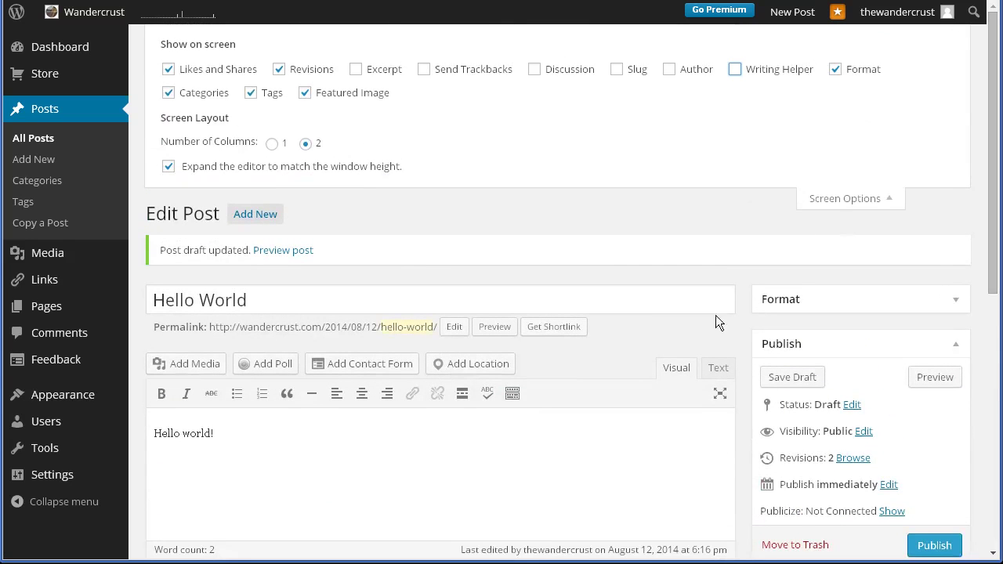
{"action": "left_click", "coordinate": [279, 69]}
{"action": "left_click", "coordinate": [169, 69]}
- Move the Featured Image module from the side column to the main column directly below the post editor
{"action": "left_click_drag", "start_coordinate": [990, 118], "coordinate": [962, 409]}
{"action": "left_click_drag", "start_coordinate": [853, 424], "coordinate": [319, 281]}
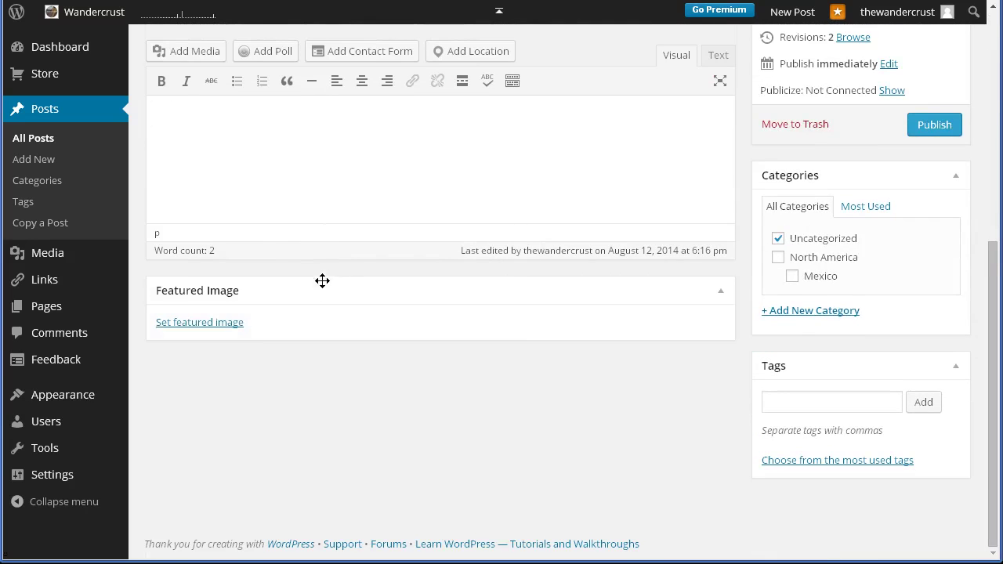
{"action": "scroll", "coordinate": [397, 289], "scroll_direction": "up", "scroll_amount": 3}
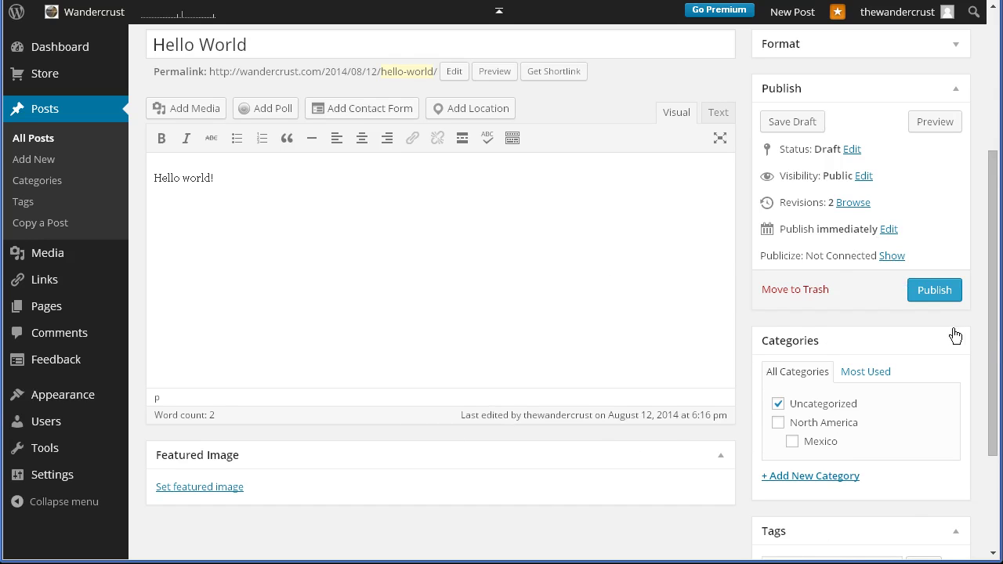
- Switch the edit page's screen layout to 1 column and return it to 2 columns
{"action": "left_click_drag", "start_coordinate": [994, 340], "coordinate": [960, 190]}
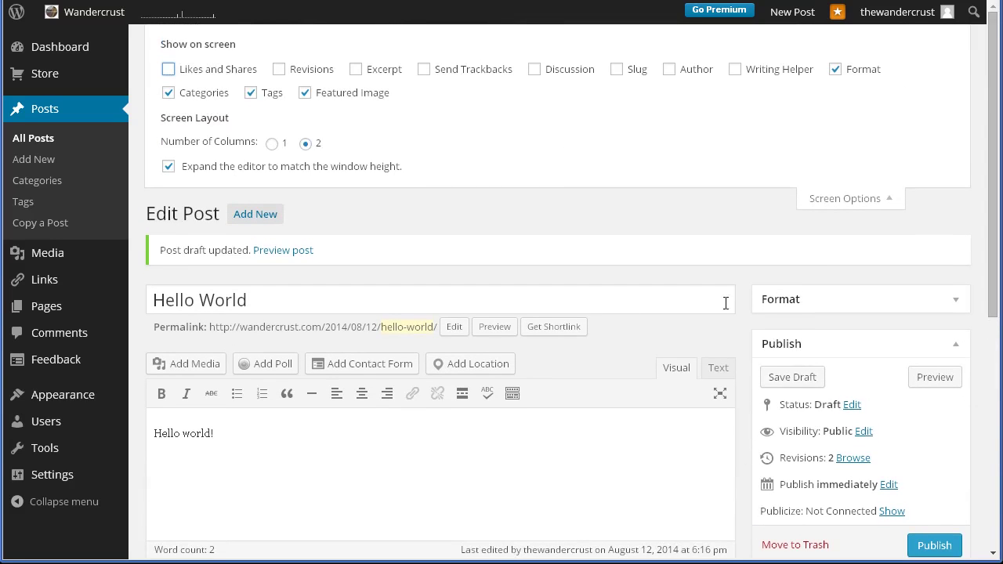
{"action": "left_click", "coordinate": [271, 144]}
{"action": "mouse_move", "coordinate": [989, 182]}
{"action": "left_mouse_down"}
{"action": "mouse_move", "coordinate": [998, 522]}
{"action": "mouse_move", "coordinate": [996, 174]}
{"action": "left_mouse_up"}
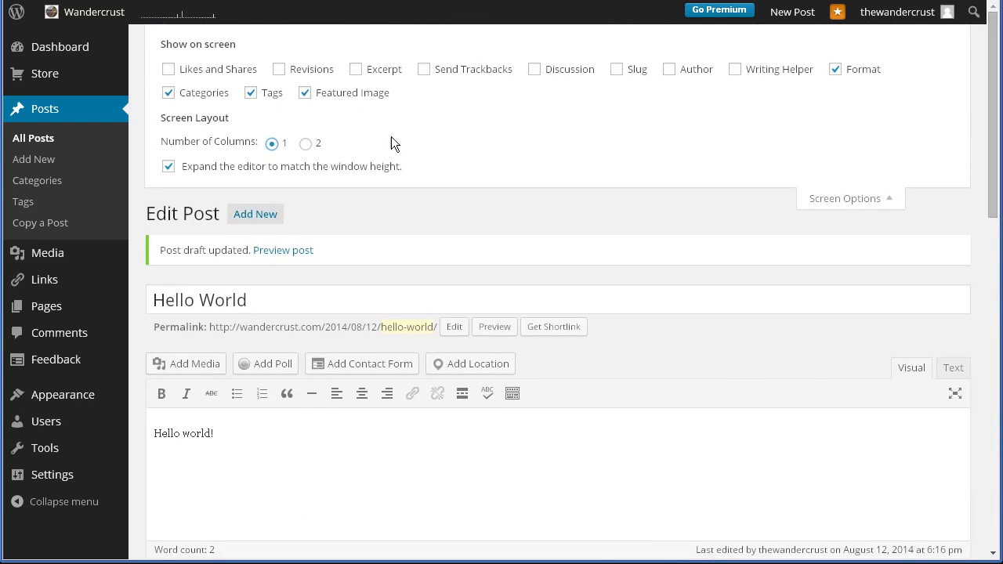
{"action": "left_click", "coordinate": [305, 143]}
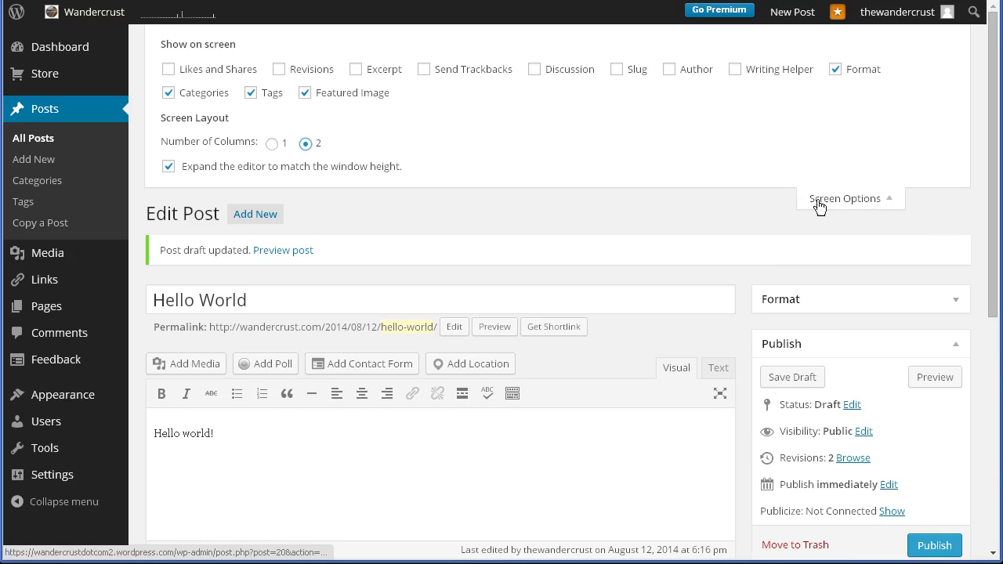
- Close the Screen Options of the post editor
{"action": "left_click", "coordinate": [889, 201]}
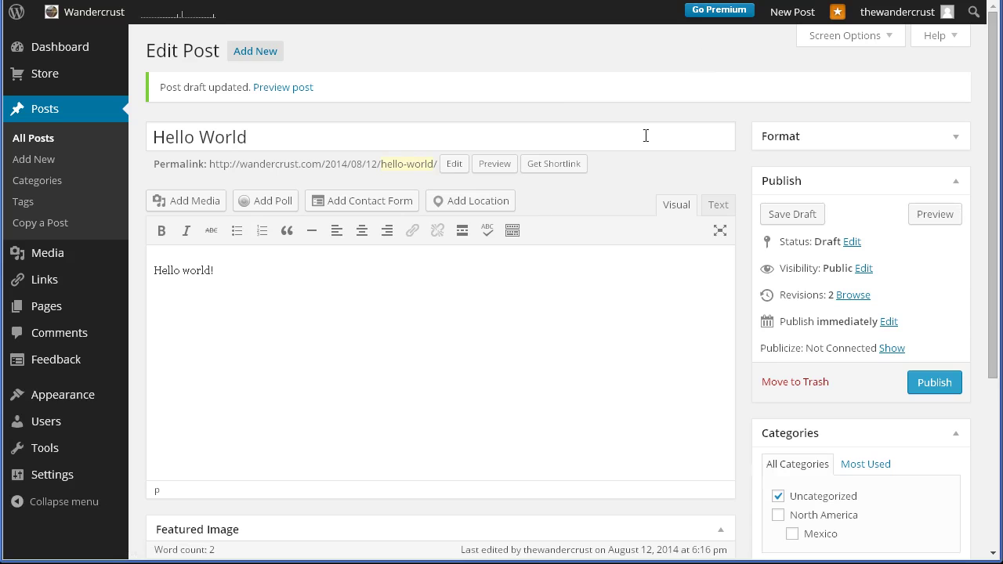
{"action": "left_click_drag", "start_coordinate": [995, 234], "coordinate": [977, 223]}
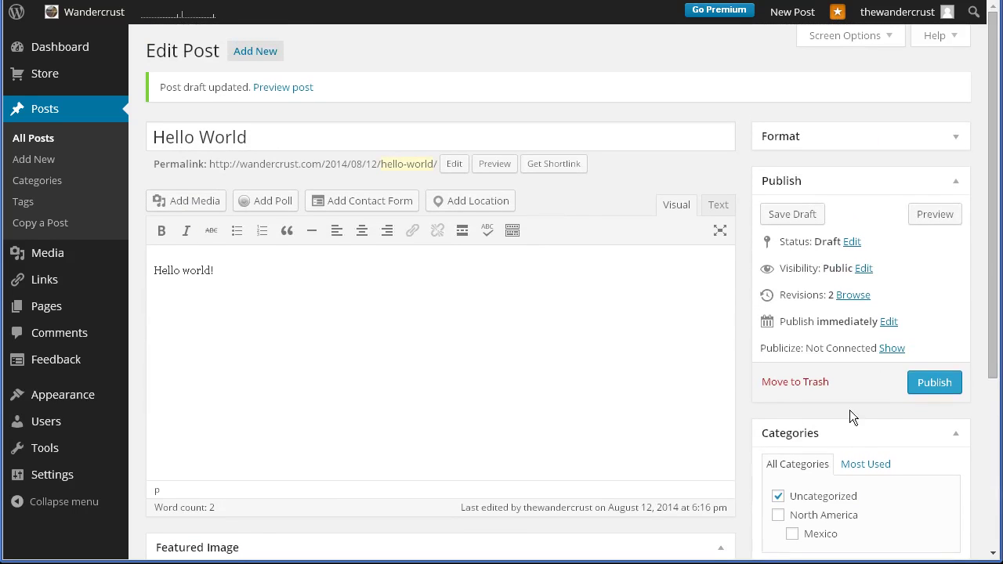